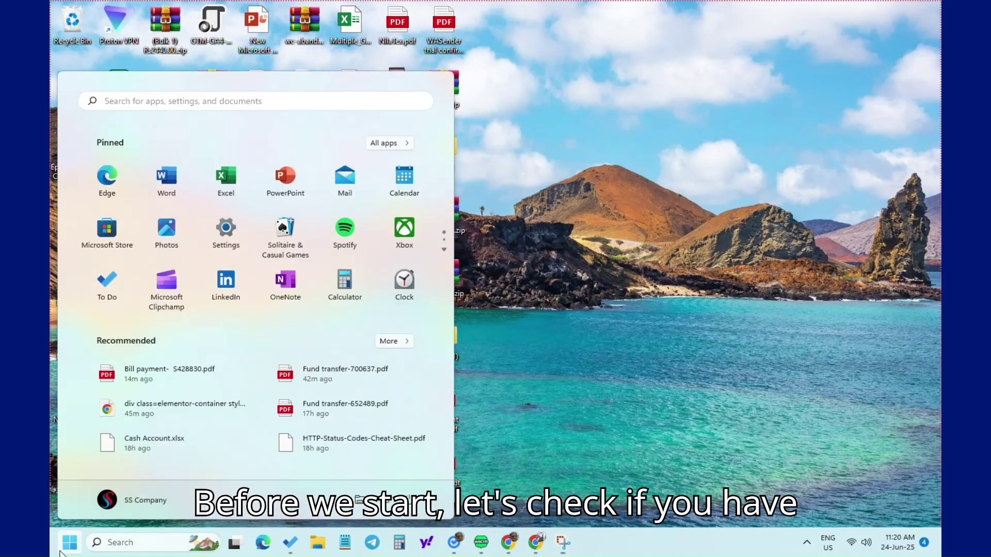
Open the installed apps list in Windows Settings and look through it for WinRAR
click(224, 235)
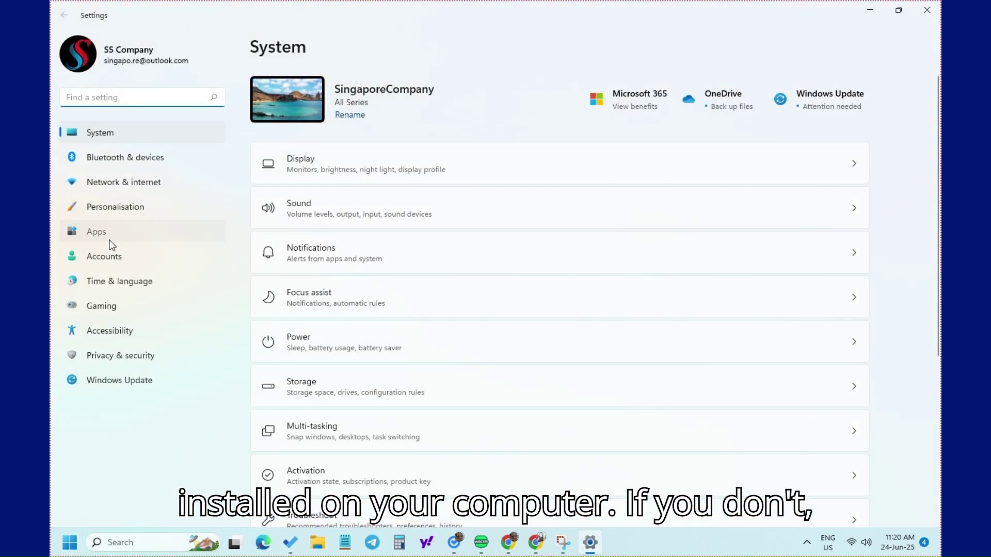
click(117, 238)
click(411, 93)
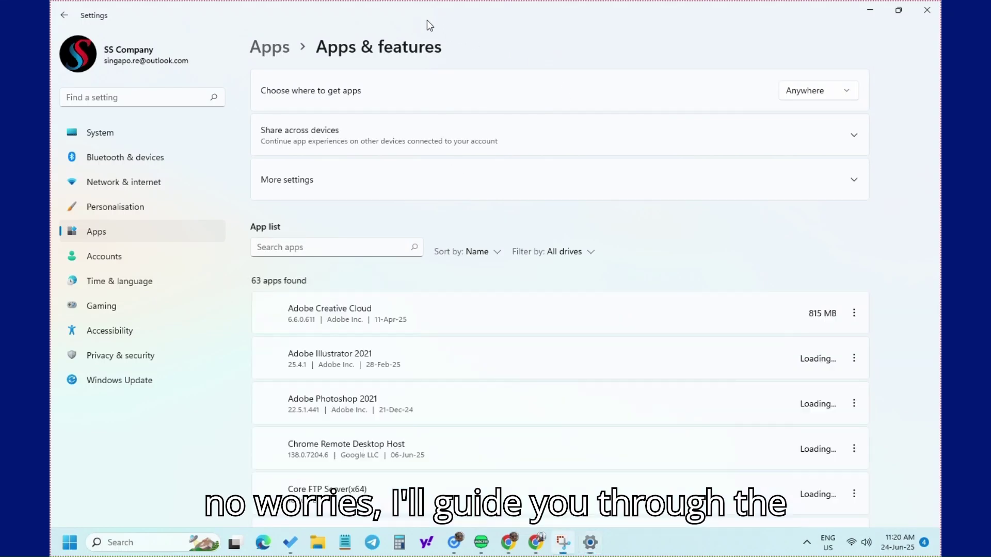
scroll(463, 333, down, 20)
scroll(444, 324, down, 20)
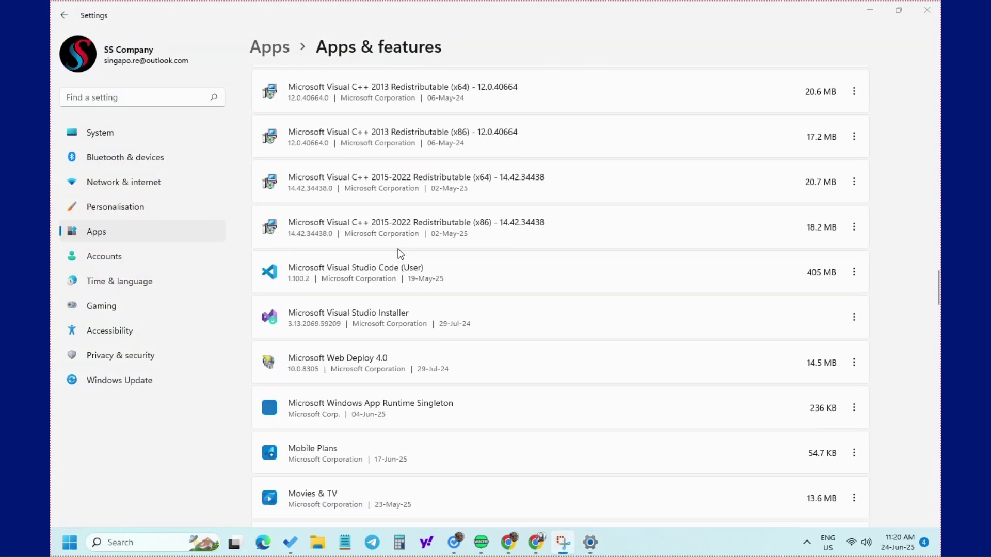
scroll(403, 233, down, 20)
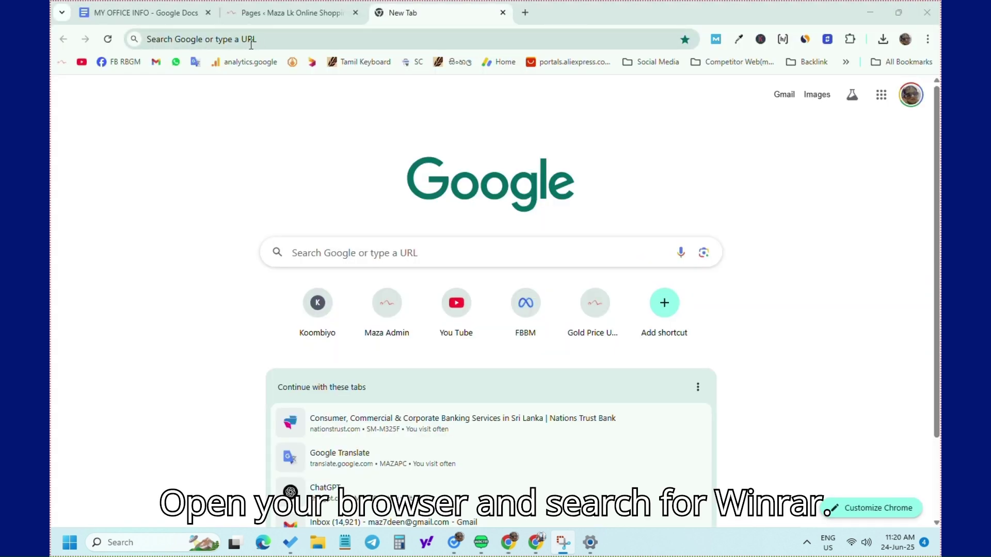
Switch to Chrome, search the web for "winrar download" and open the official win-rar.com download page
click(231, 39)
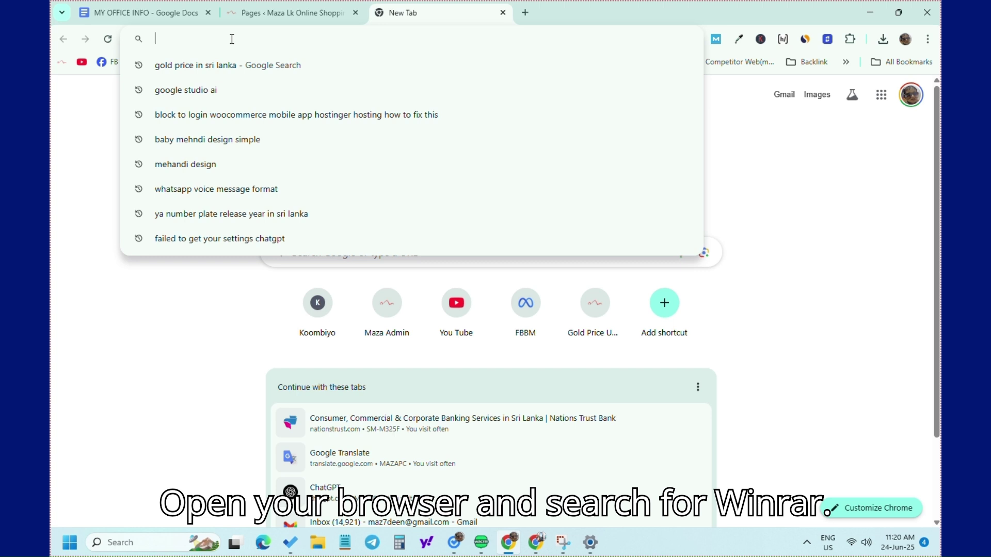
text(win)
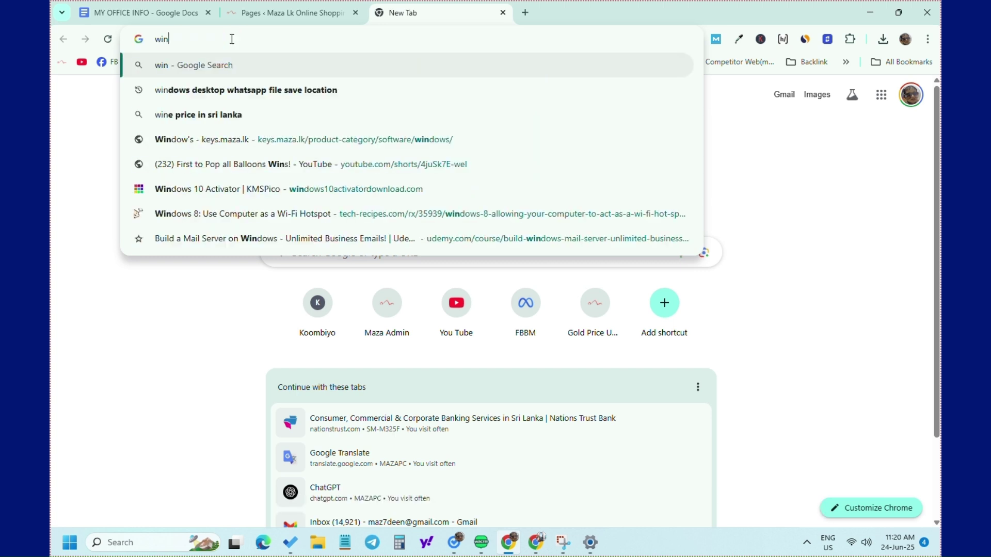
text(rar)
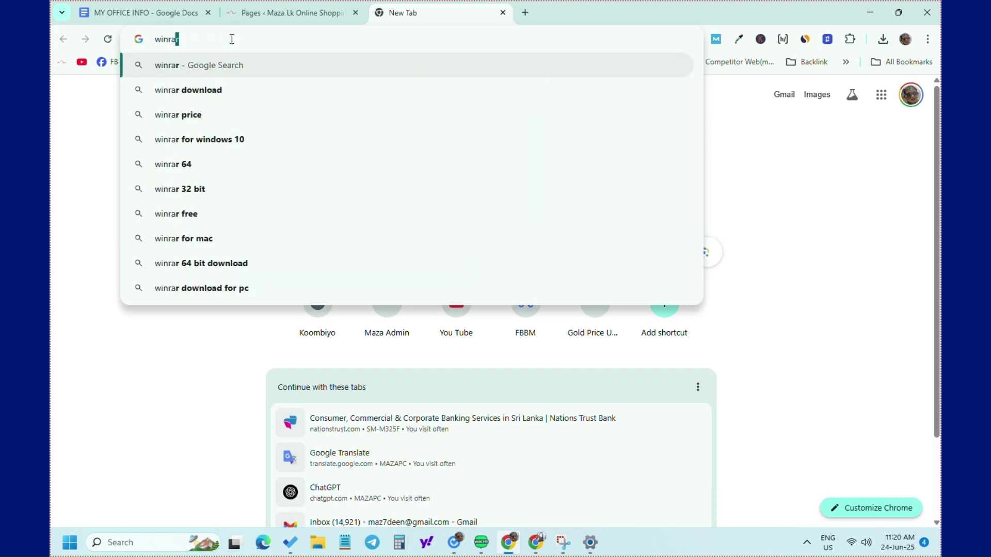
key(Down)
key(Return)
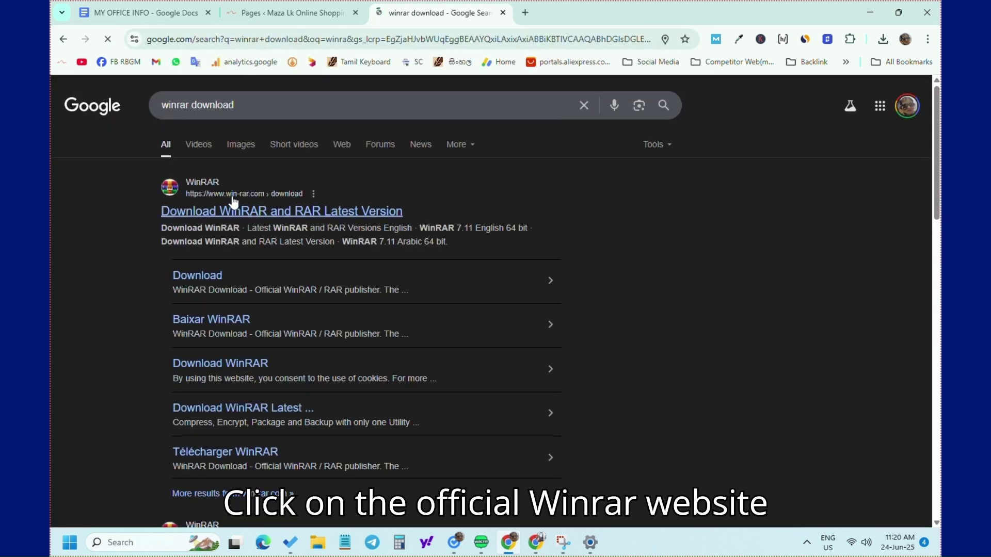
click(279, 226)
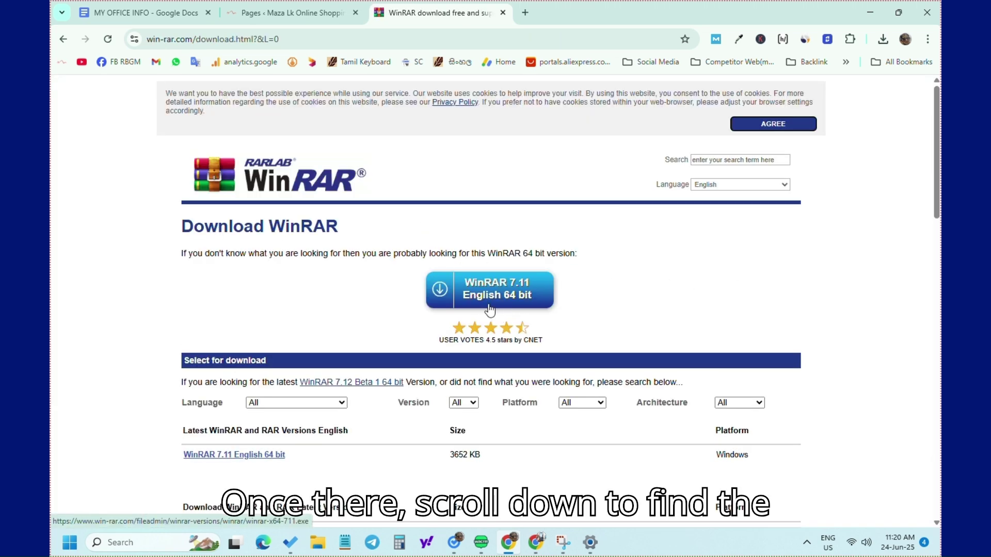
Review the available WinRAR versions, then download WinRAR 7.11 English 64 bit as winrar-x64-711.exe into the FundTrf folder
scroll(309, 358, down, 3)
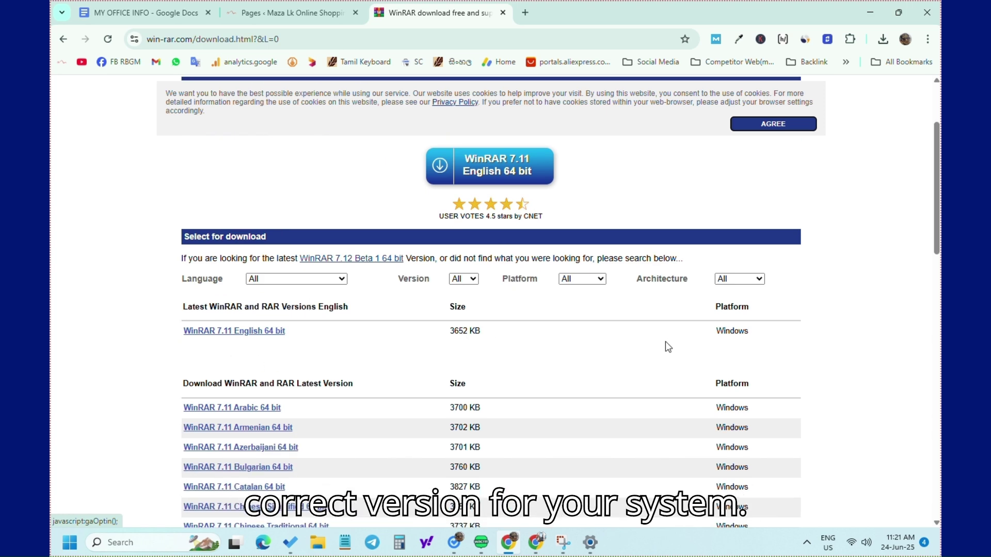
scroll(322, 417, down, 1)
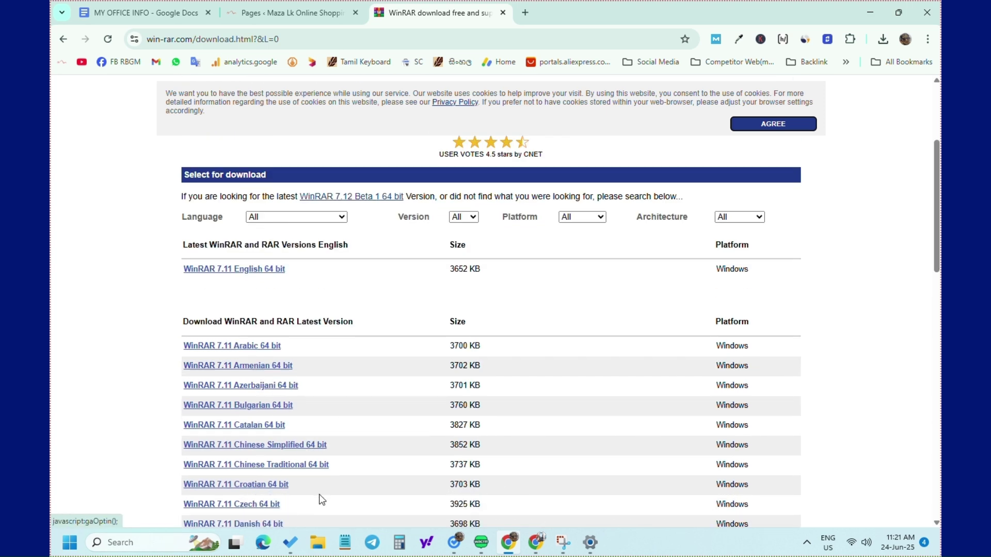
scroll(321, 499, down, 3)
scroll(336, 361, up, 7)
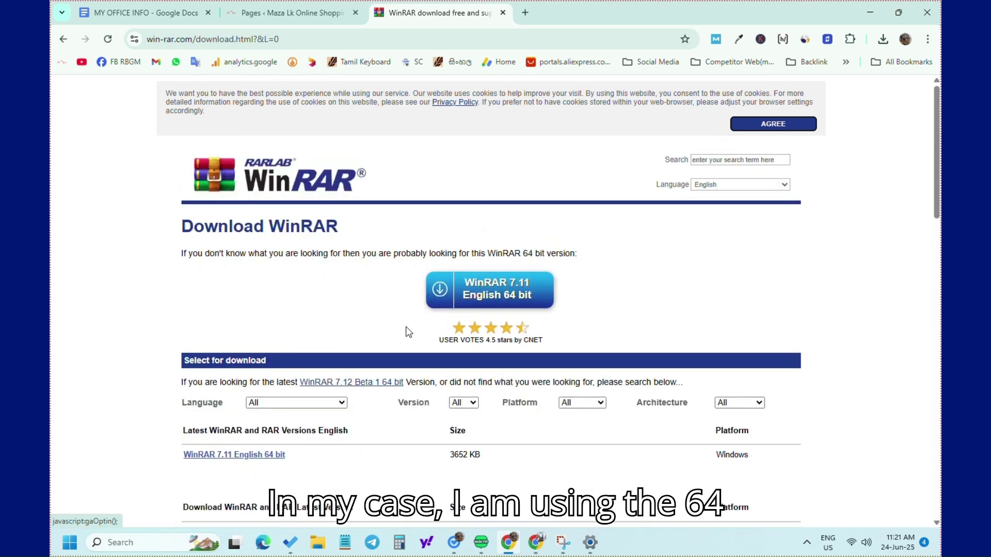
click(492, 305)
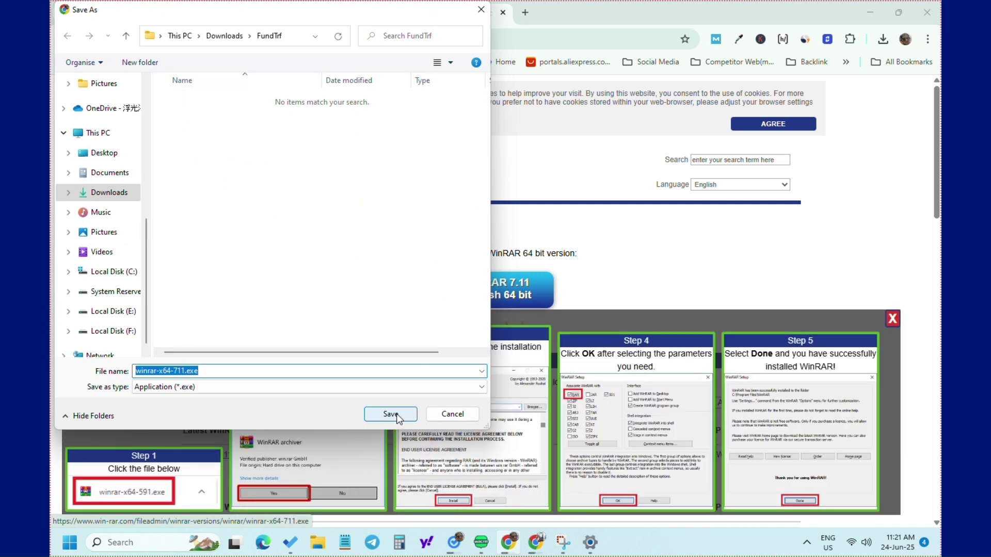
click(396, 415)
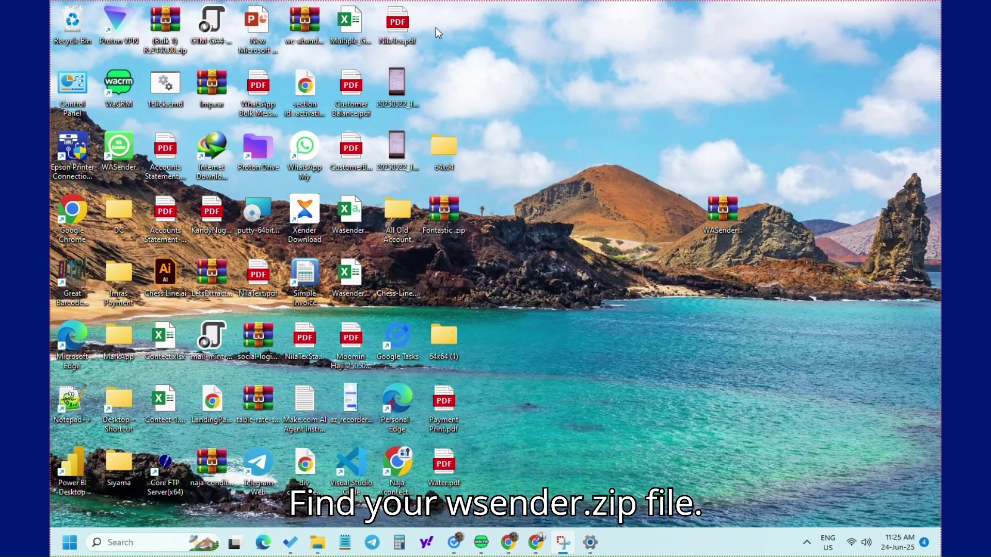
right_click(736, 213)
mouse_move(774, 404)
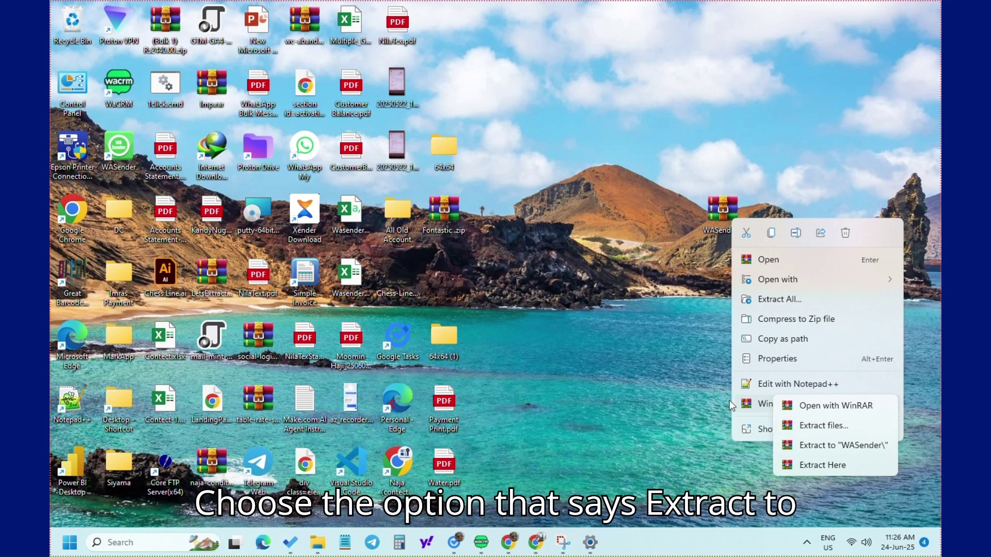
click(845, 428)
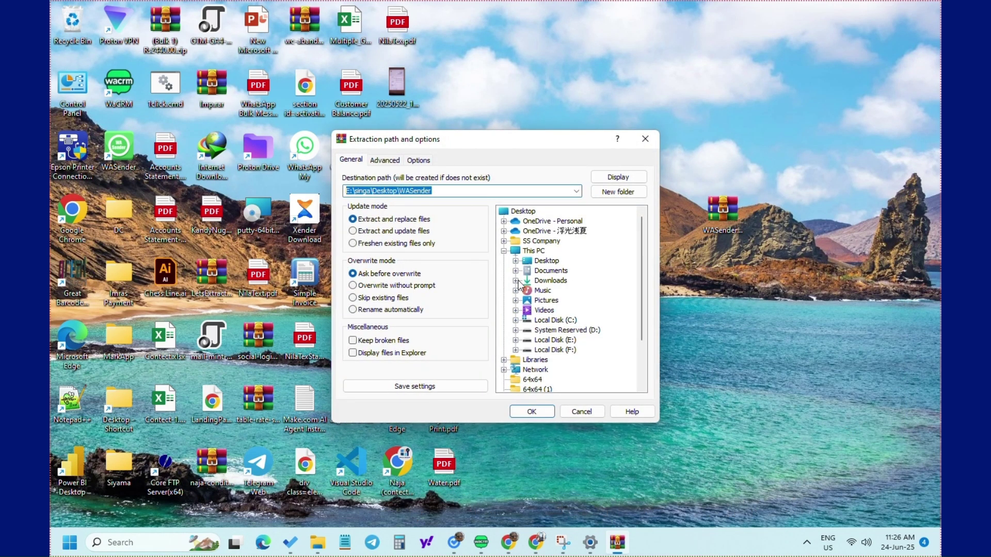
double_click(526, 281)
click(515, 212)
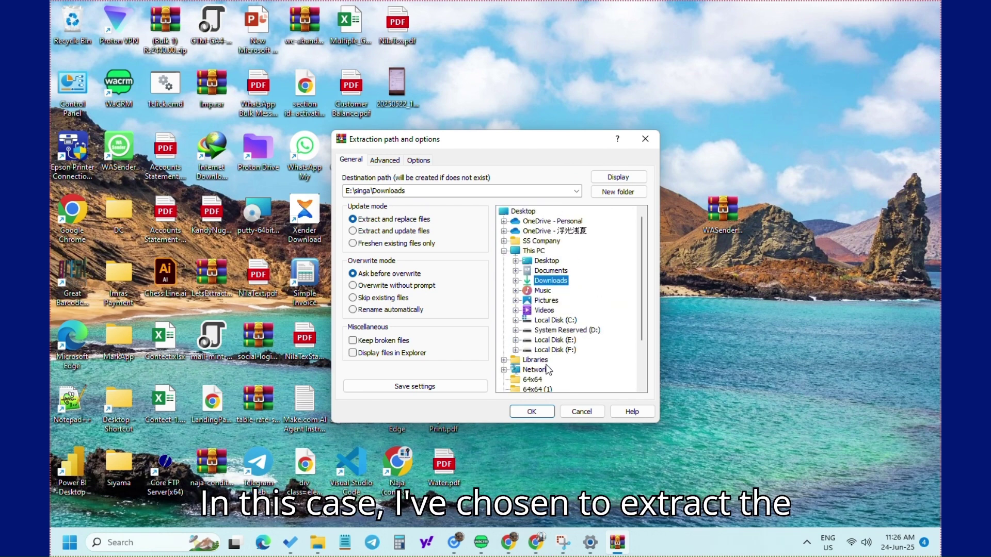
click(594, 407)
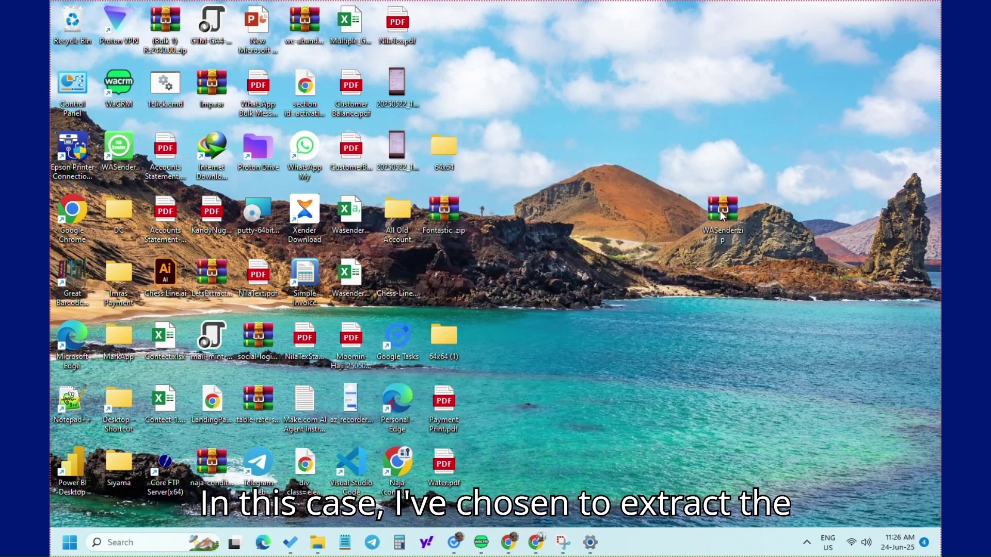
Extract the WASender archive on the desktop into a WASender folder with WinRAR and open that folder
right_click(721, 210)
mouse_move(782, 396)
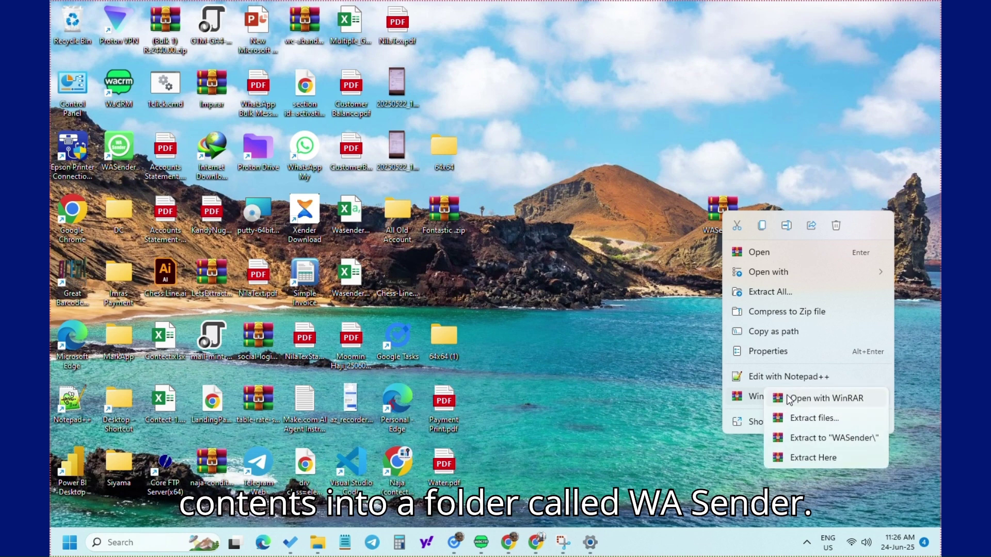
click(842, 439)
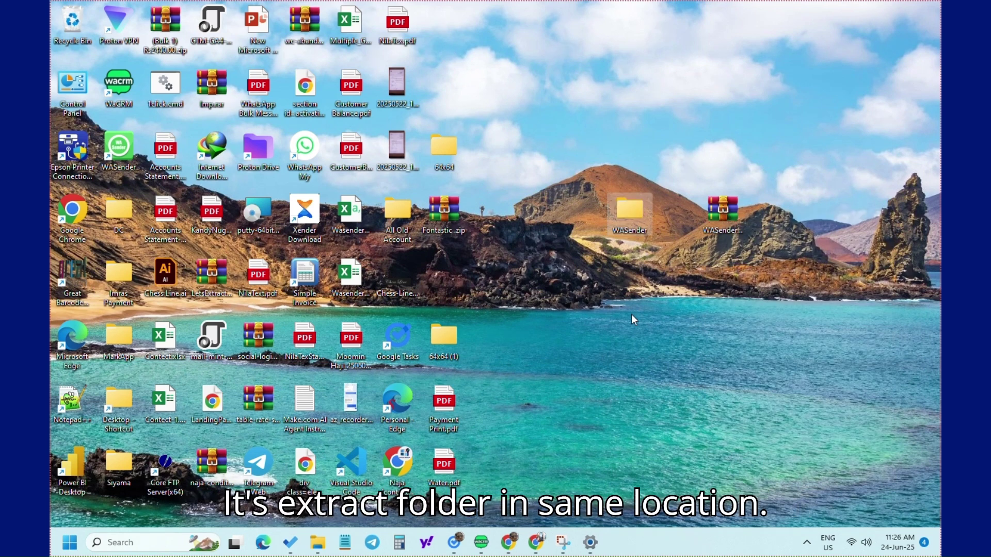
double_click(633, 224)
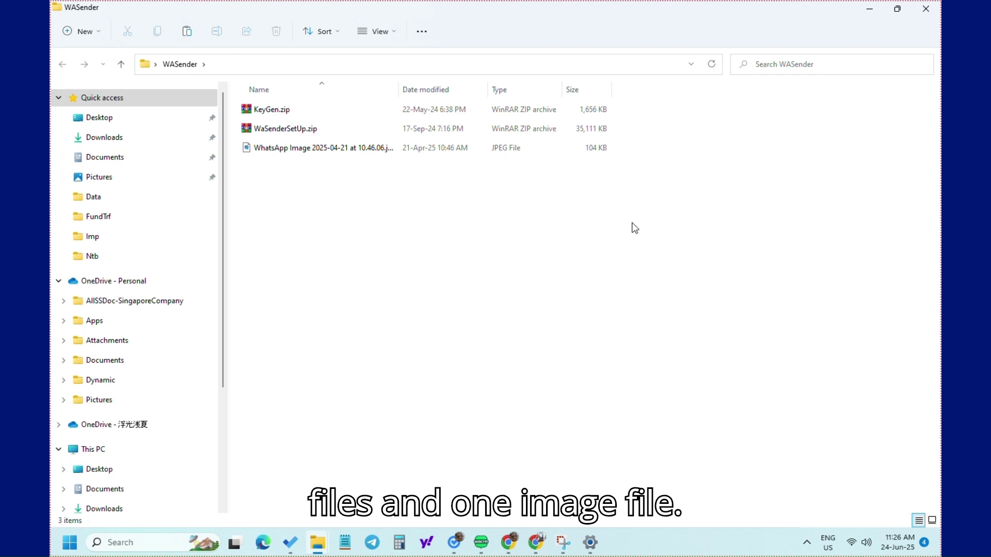
Extract WaSenderSetUp.zip into its own WaSenderSetUp folder, check the folder's contents and return to the WASender folder
right_click(287, 133)
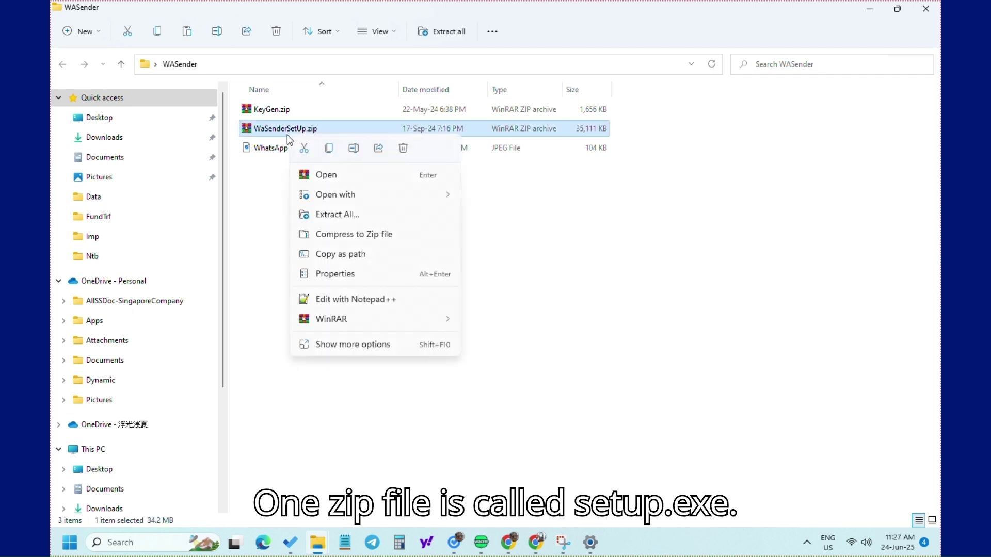
mouse_move(409, 320)
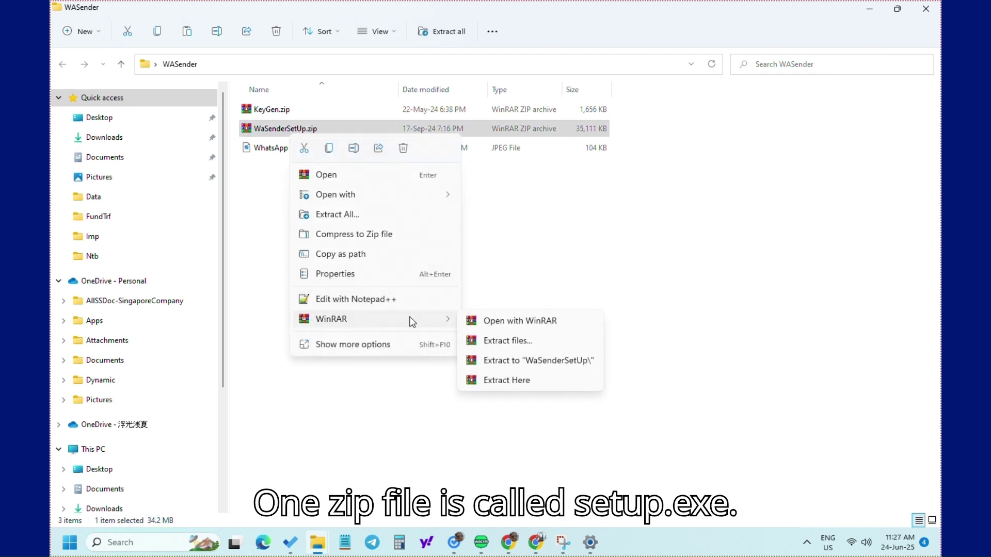
click(550, 363)
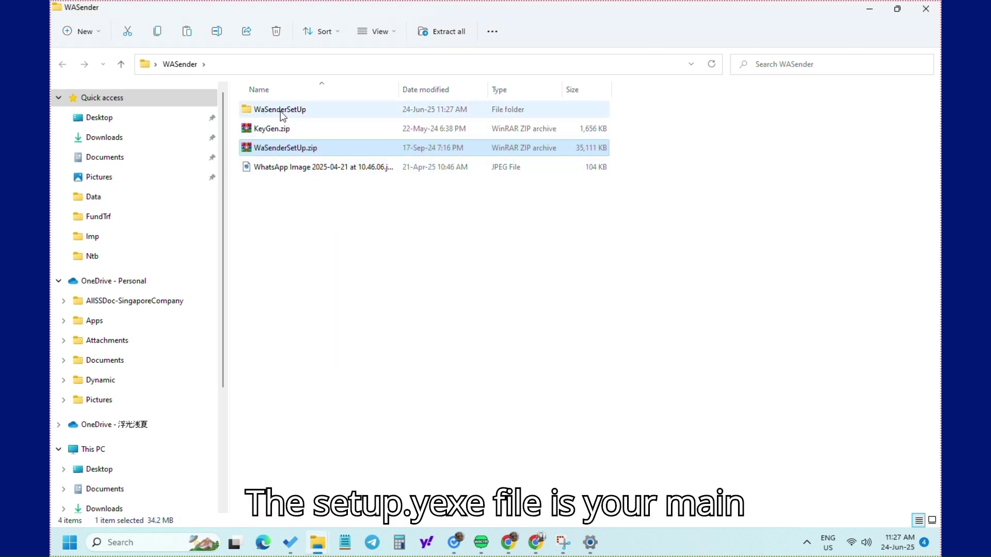
double_click(282, 110)
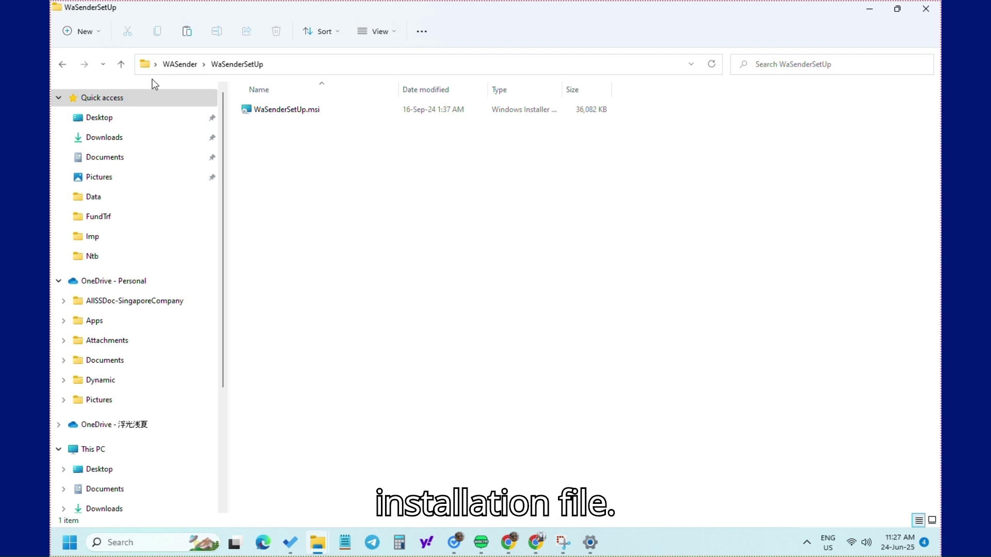
click(121, 63)
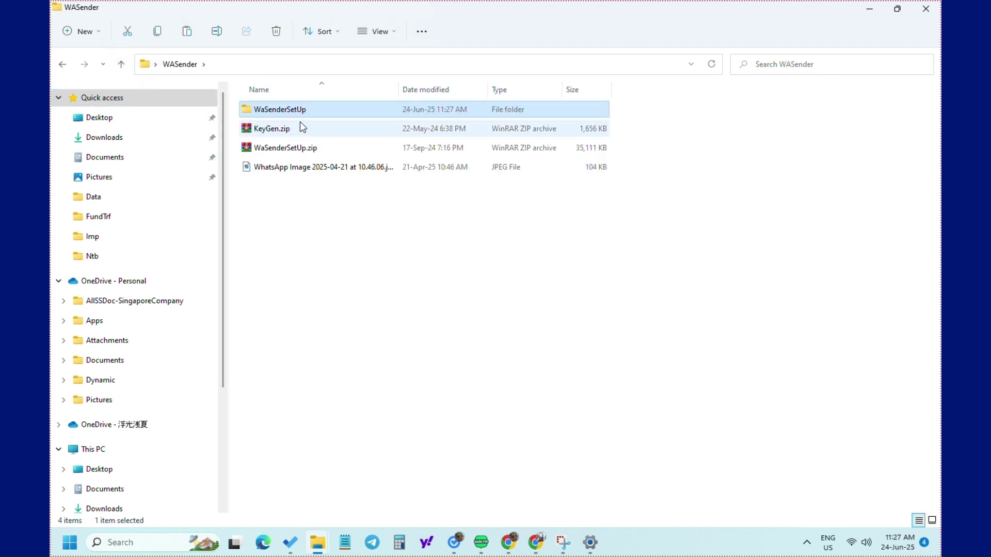
Extract KeyGen.zip into its own KeyGen folder within the WASender folder and open the extracted folder
click(273, 149)
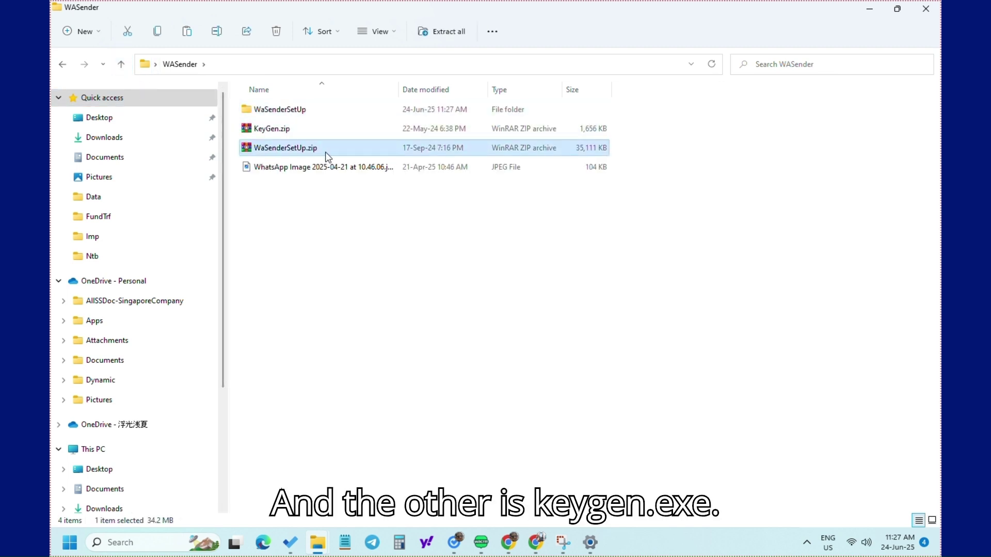
click(268, 132)
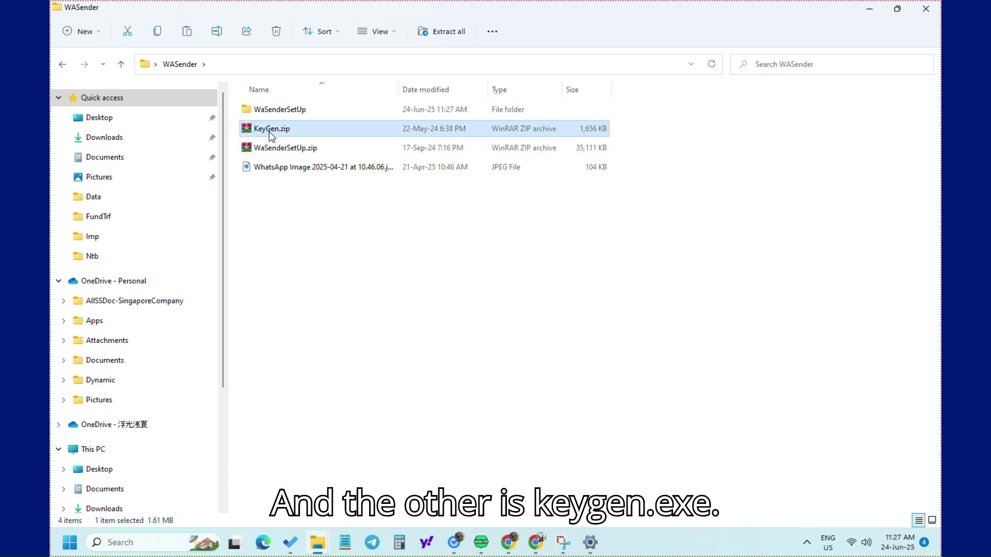
right_click(268, 131)
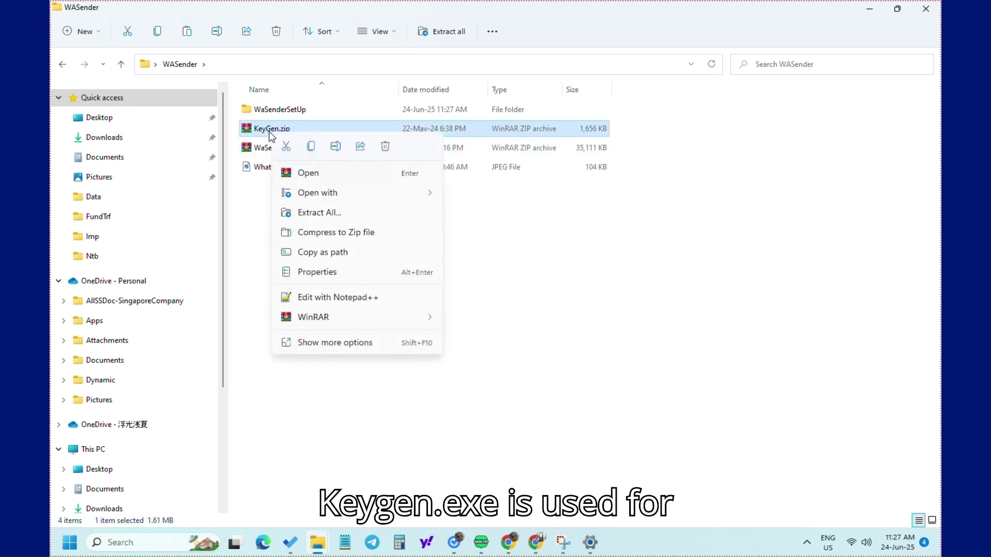
mouse_move(325, 317)
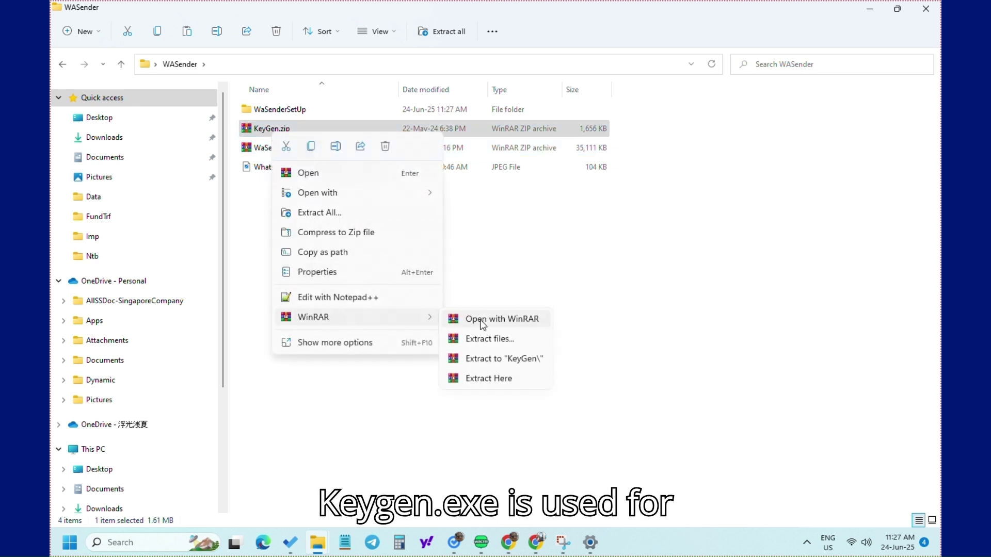
click(494, 364)
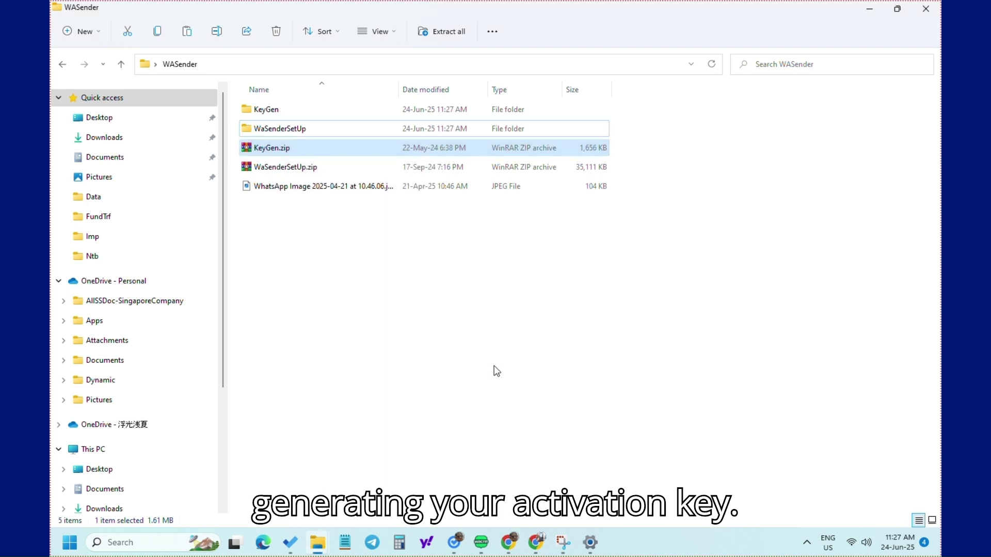
click(269, 110)
double_click(268, 111)
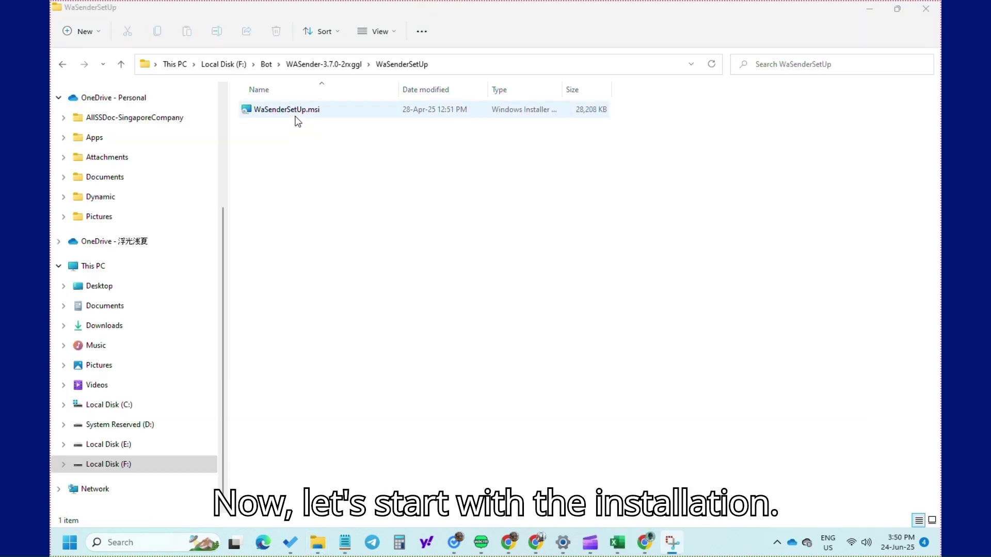
Start the WaSenderSetUp.msi installer, exit the setup wizard without repairing or removing anything, and close it
double_click(292, 112)
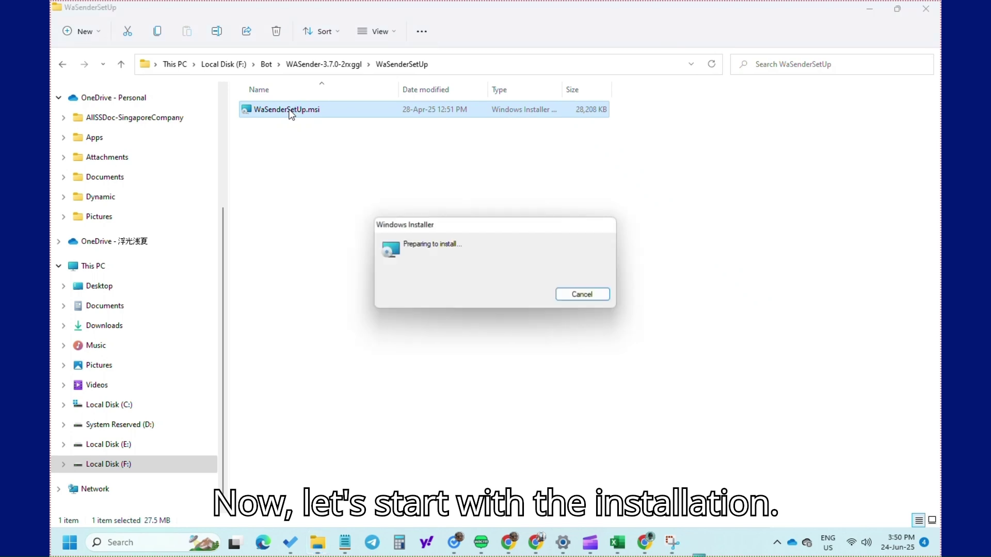
click(583, 295)
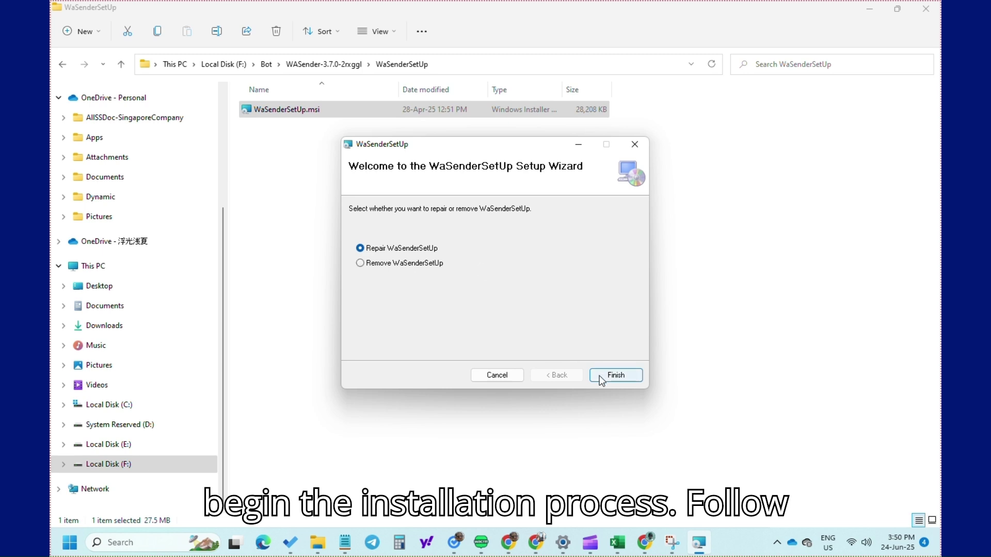
click(497, 376)
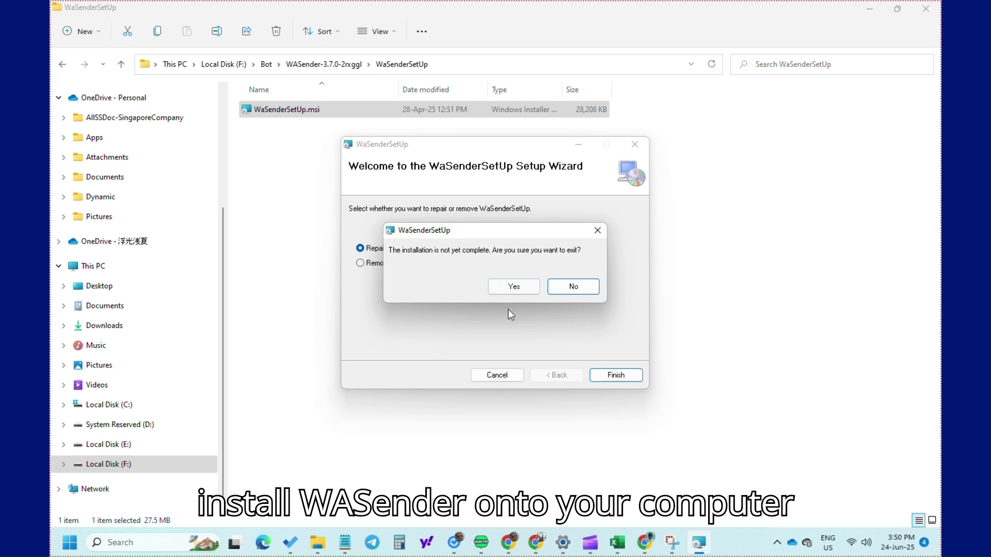
click(506, 290)
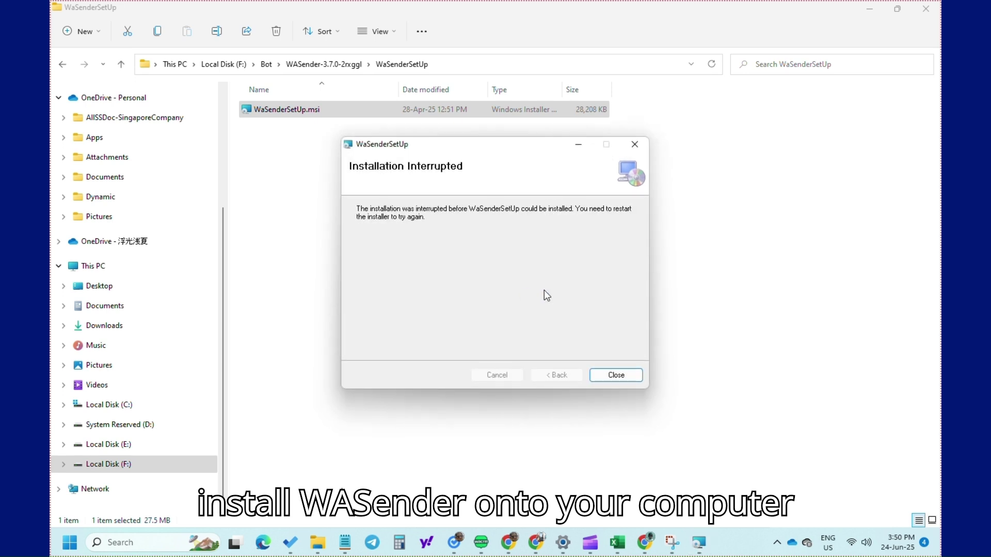
click(635, 144)
click(517, 138)
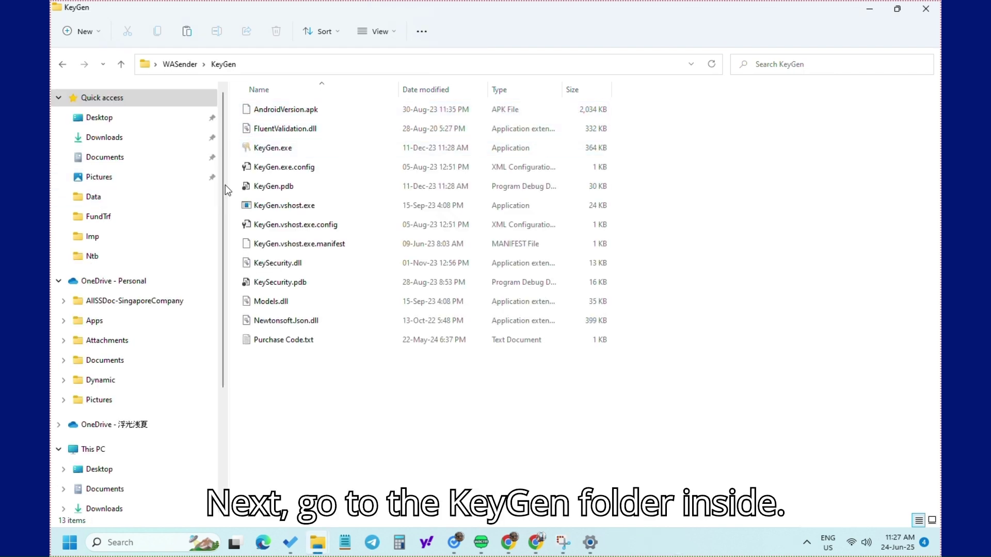
Run KeyGen.exe from the KeyGen folder and bring its window in front of the activation example image
click(268, 155)
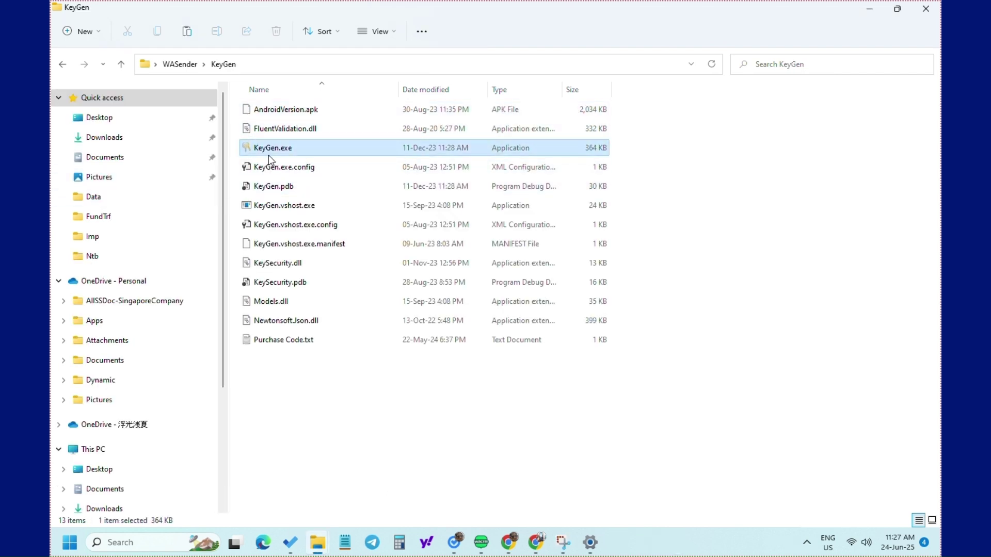
double_click(268, 155)
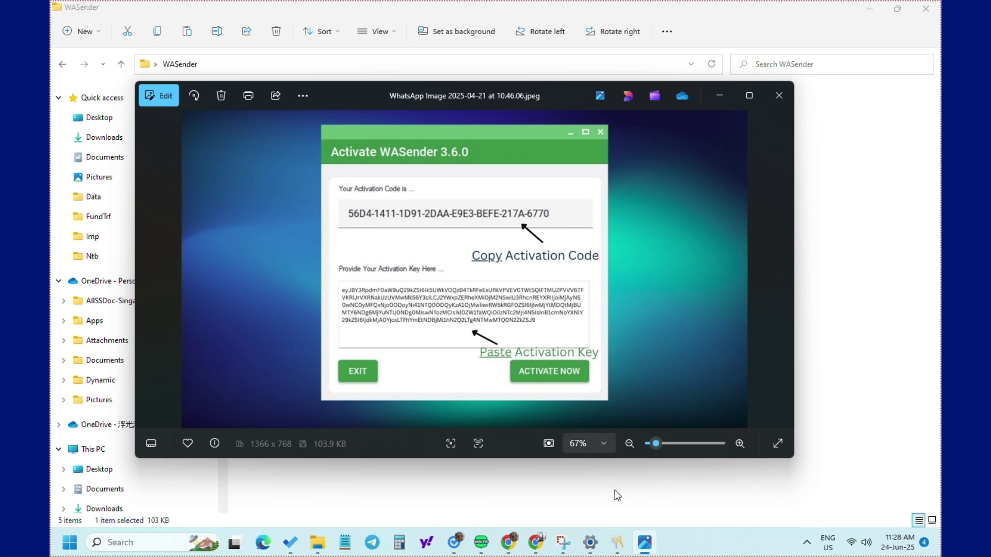
click(619, 546)
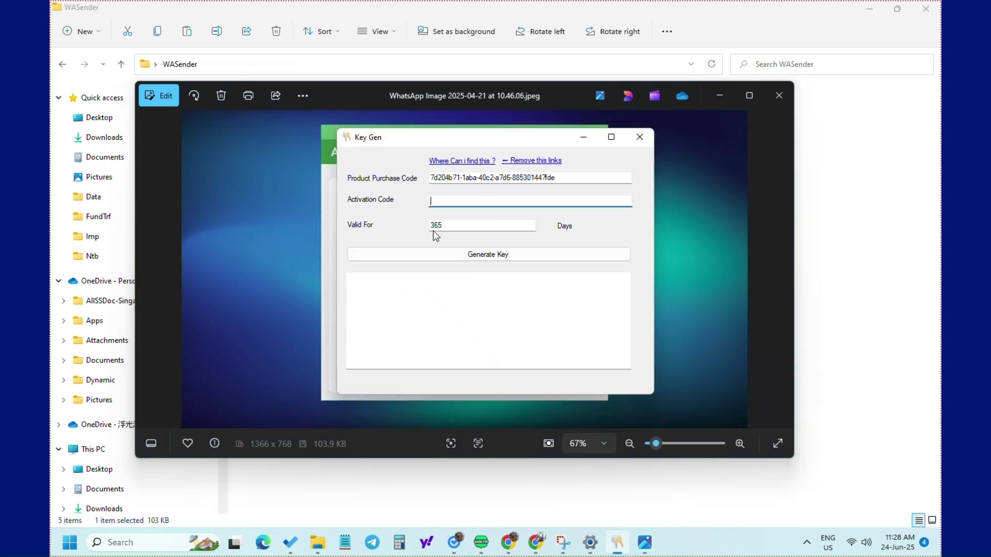
Set the Valid For period to 30 days, minimize the Key Gen window and close the activation example image
drag(450, 228, 426, 228)
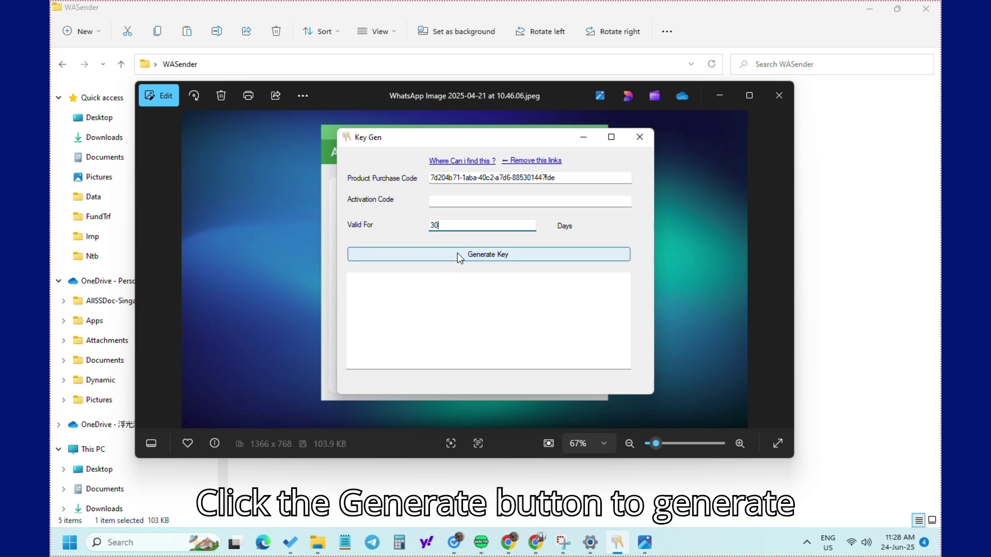
click(584, 137)
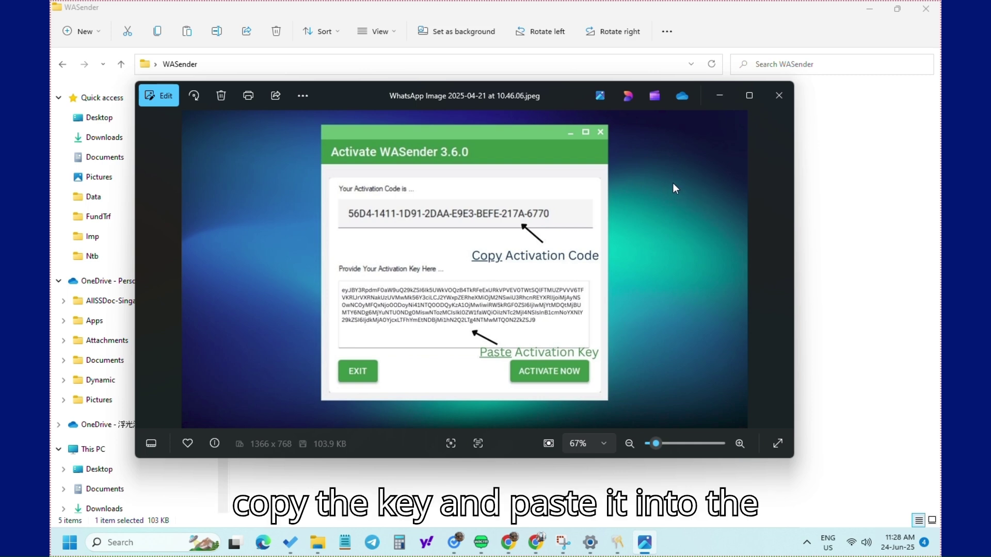
click(778, 98)
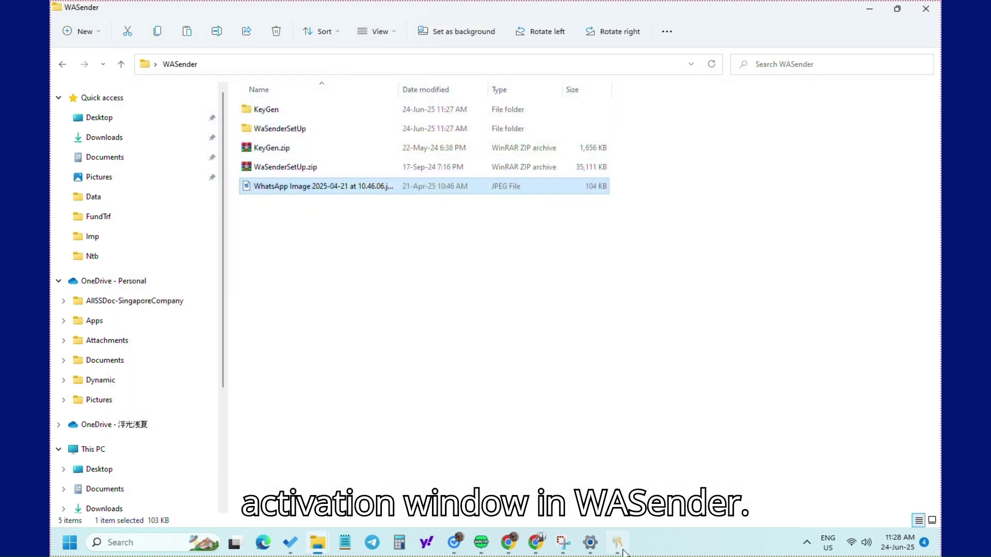